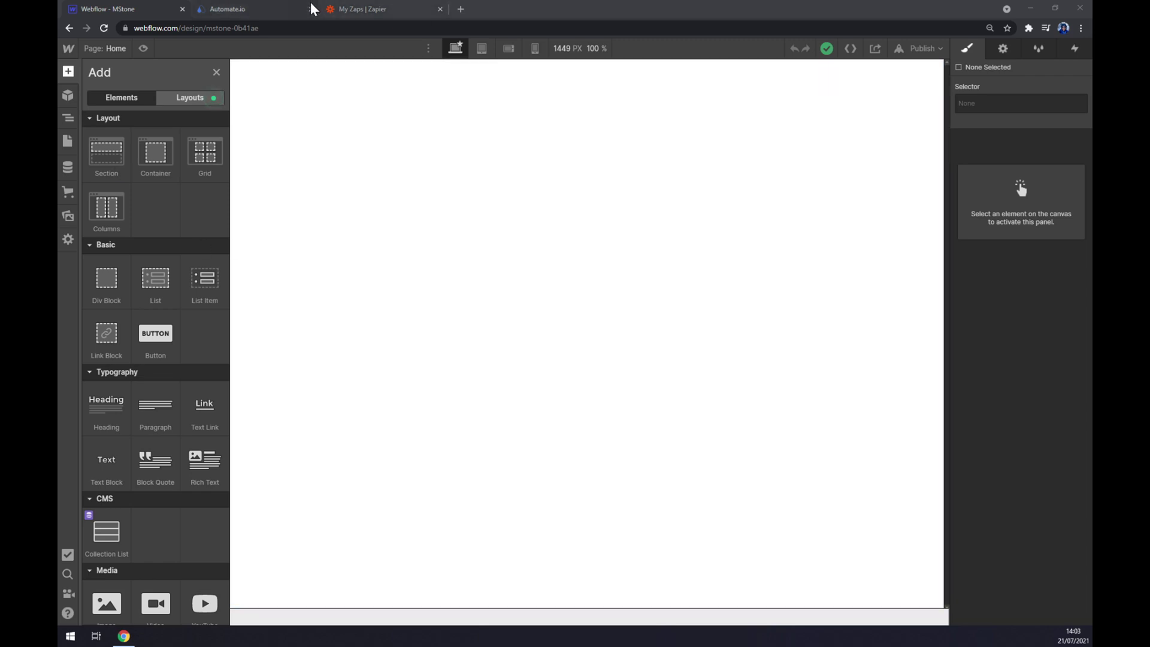
Switch to the Automate.io tab and return to its homepage
left_click(261, 9)
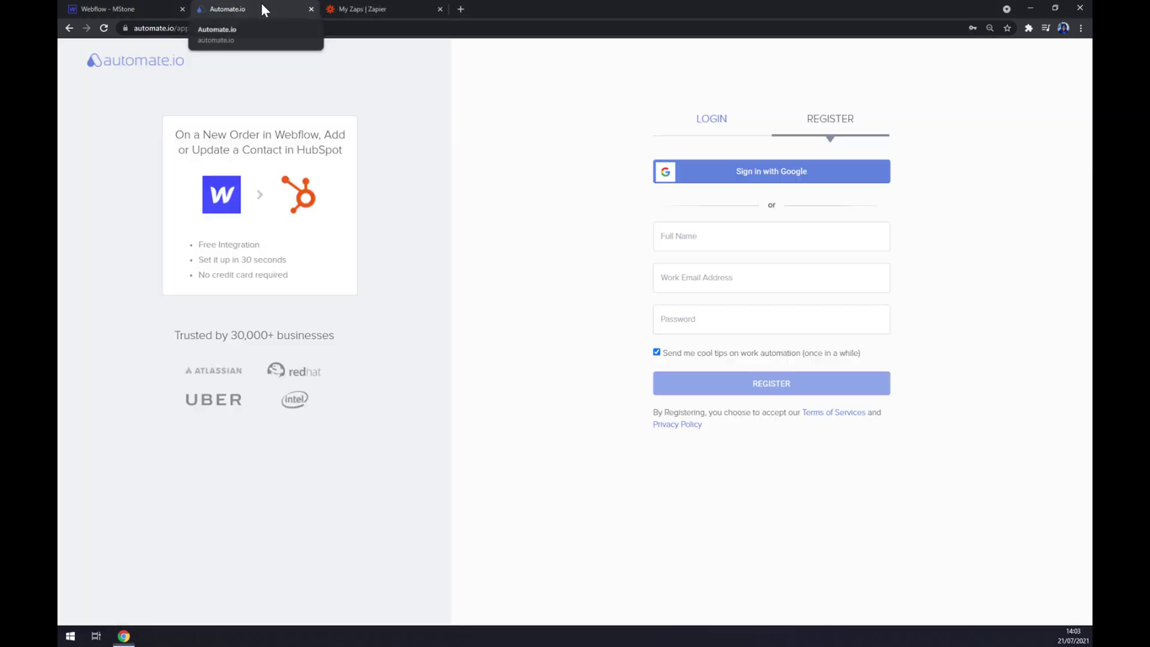
left_click(133, 63)
left_click(377, 7)
left_click(204, 7)
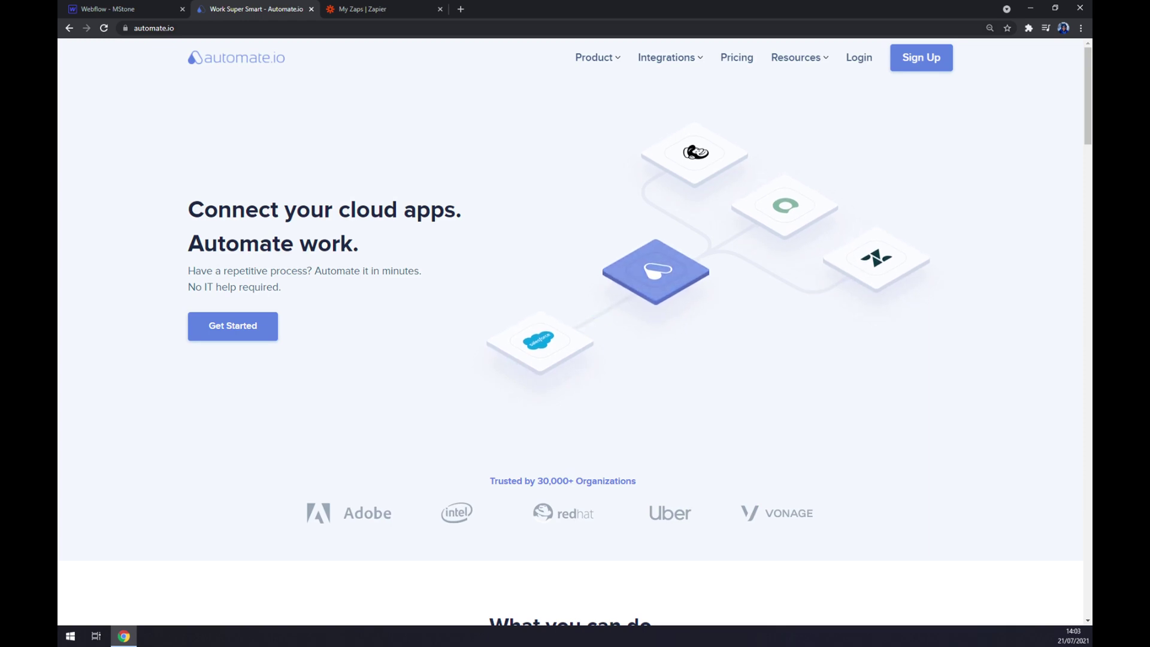
mouse_move(652, 58)
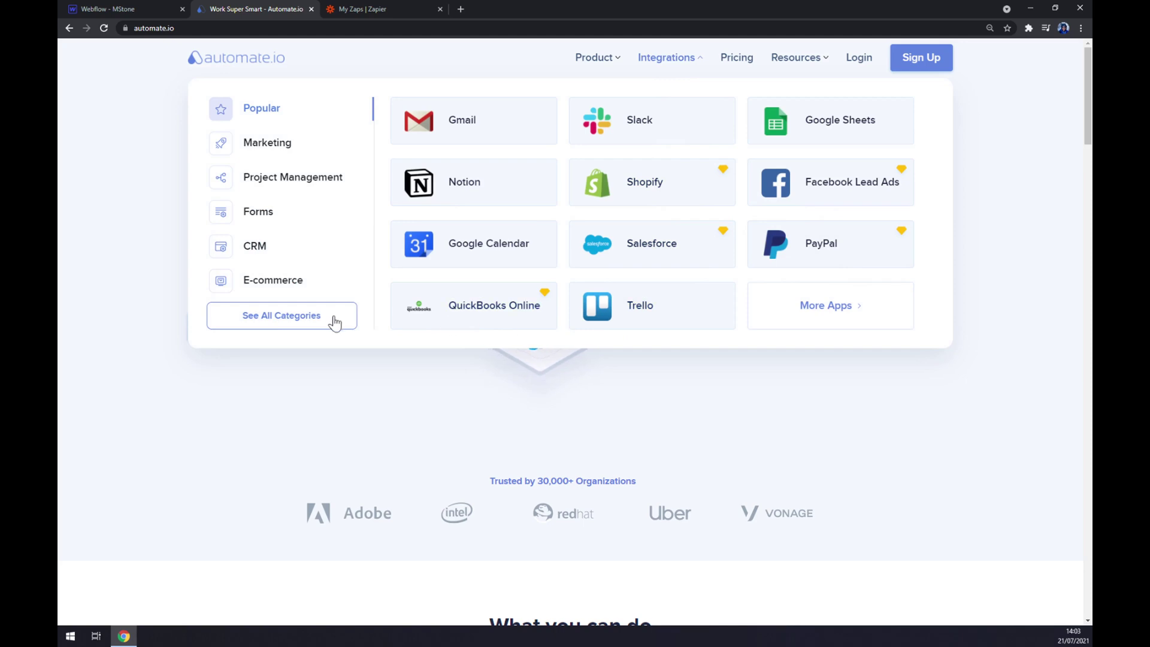
Find Webflow in the full app list and search its integrations for Shopify
left_click(307, 323)
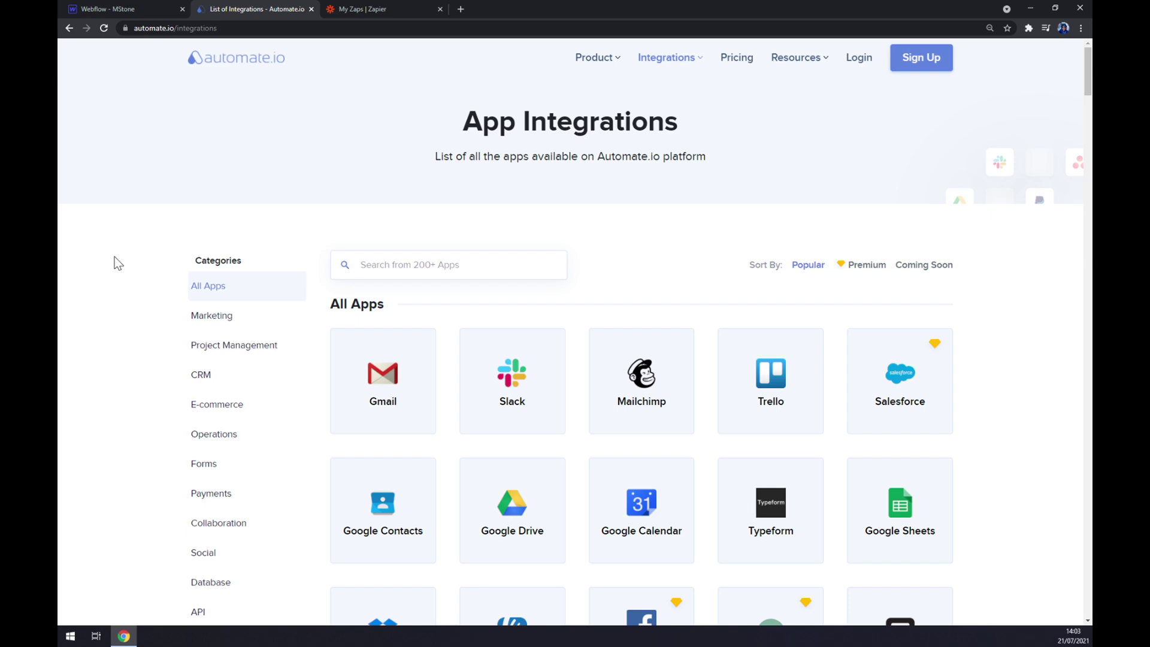
type("webflo")
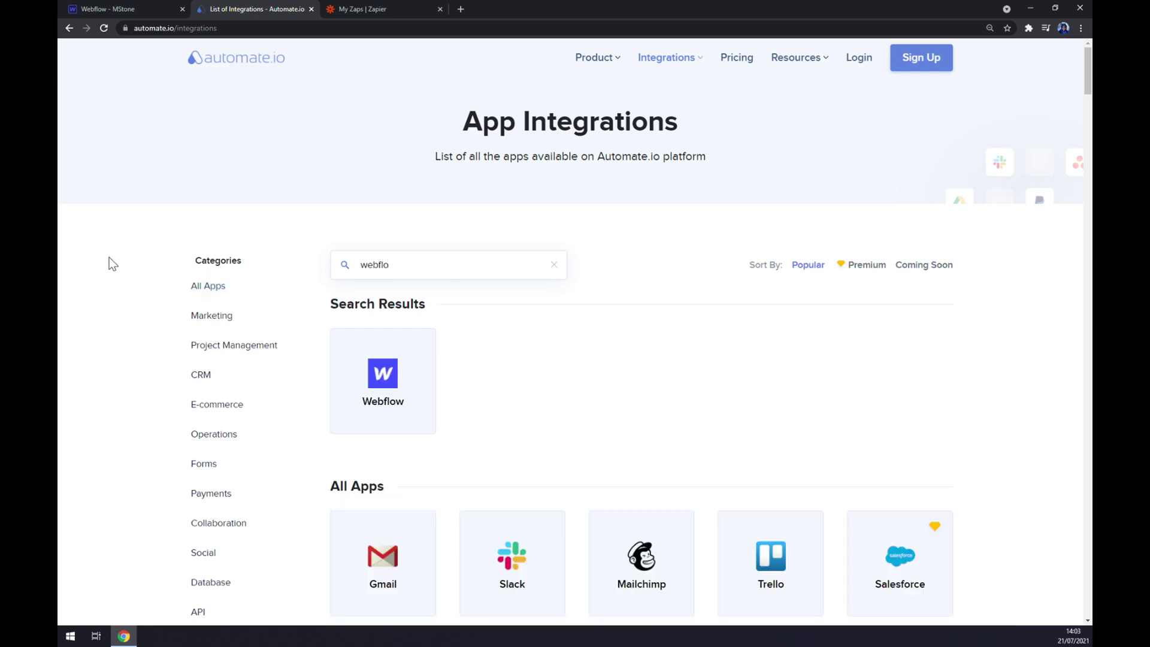
left_click(398, 395)
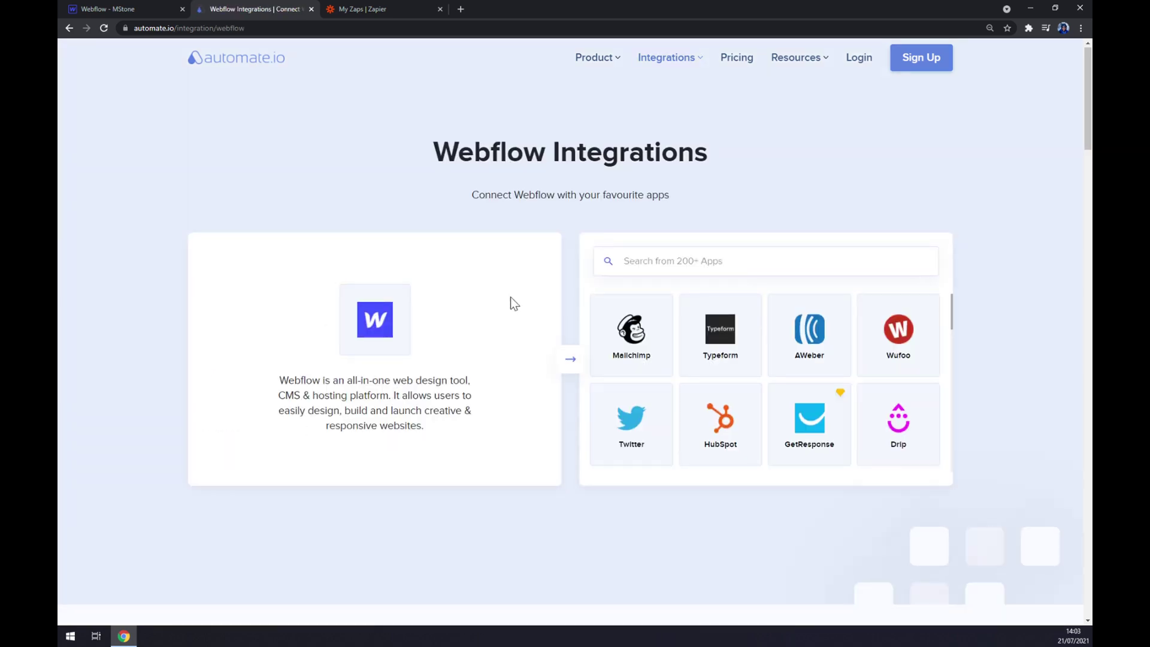
left_click(599, 266)
type("shop")
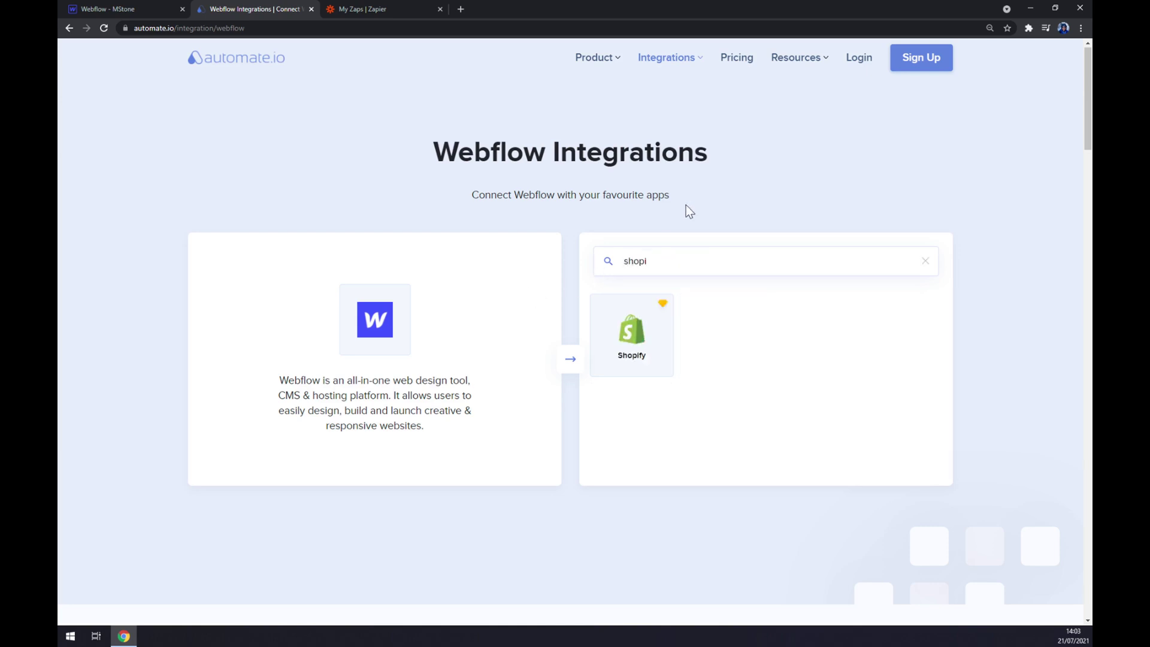
type("i")
left_click(653, 334)
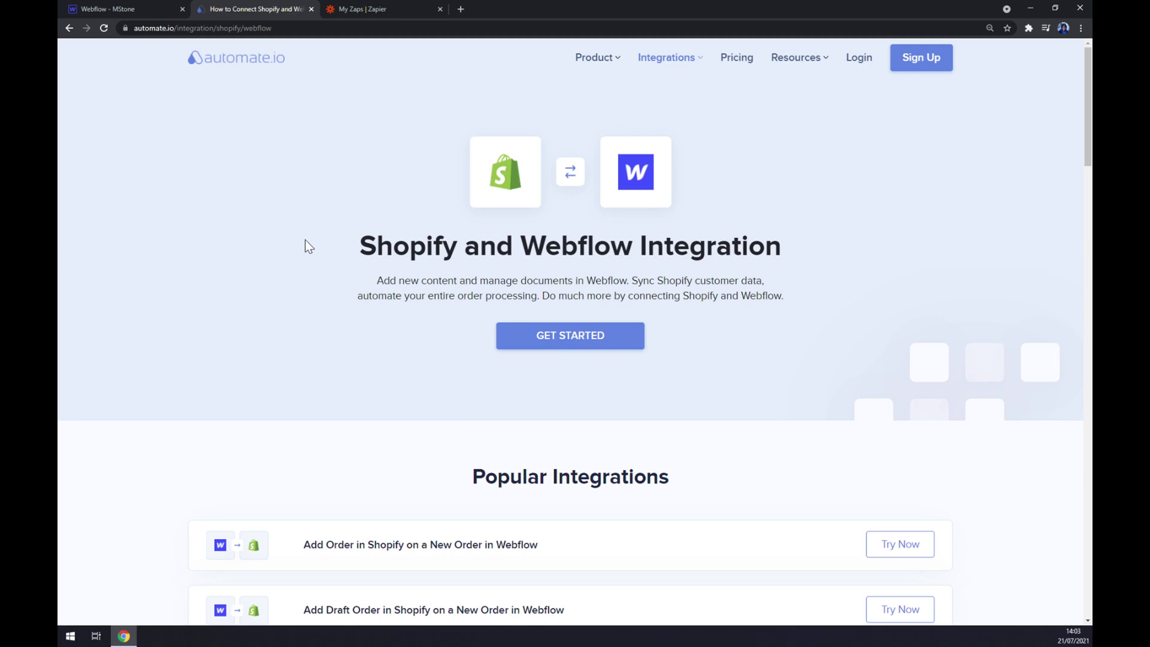
scroll(305, 240, "down", 2)
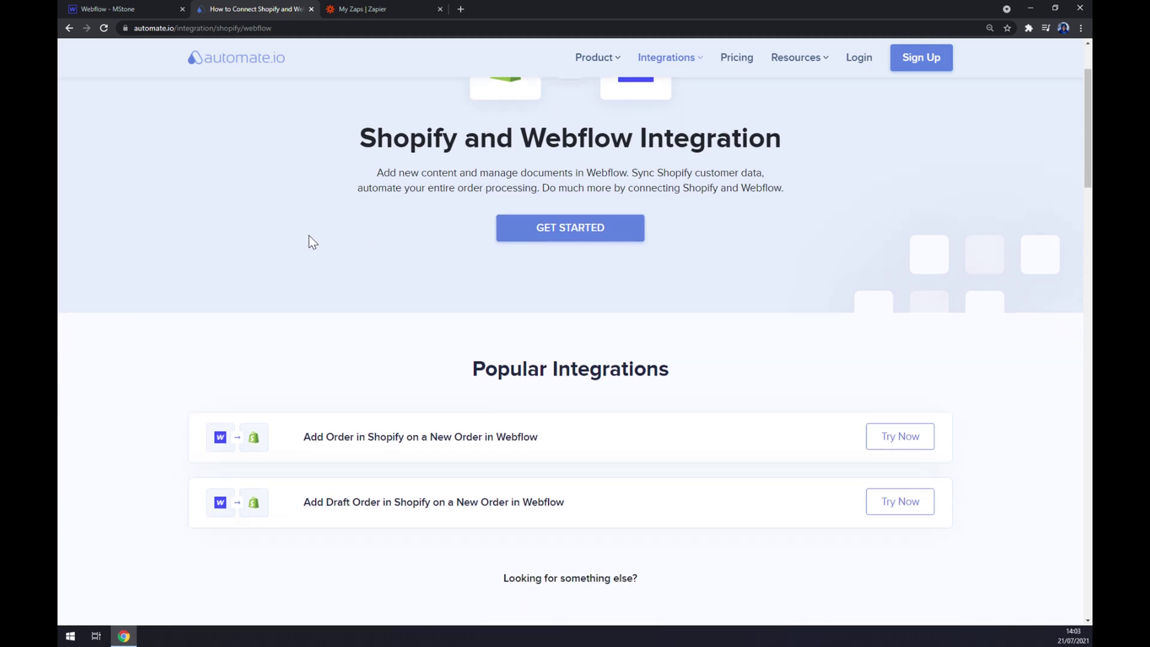
scroll(311, 232, "up", 1)
scroll(311, 232, "down", 2)
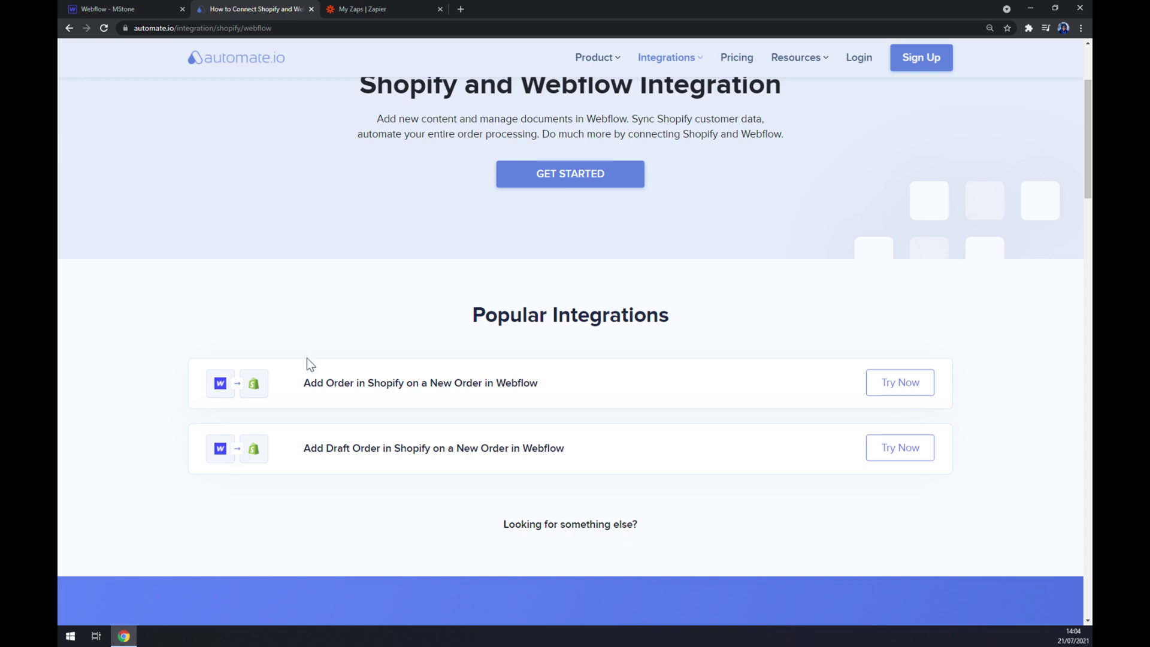
left_click_drag(303, 359, 818, 437)
left_click(374, 283)
In the custom builder, pair the Webflow New Order trigger with Shopify's Add or Update Customer action
scroll(386, 282, "down", 4)
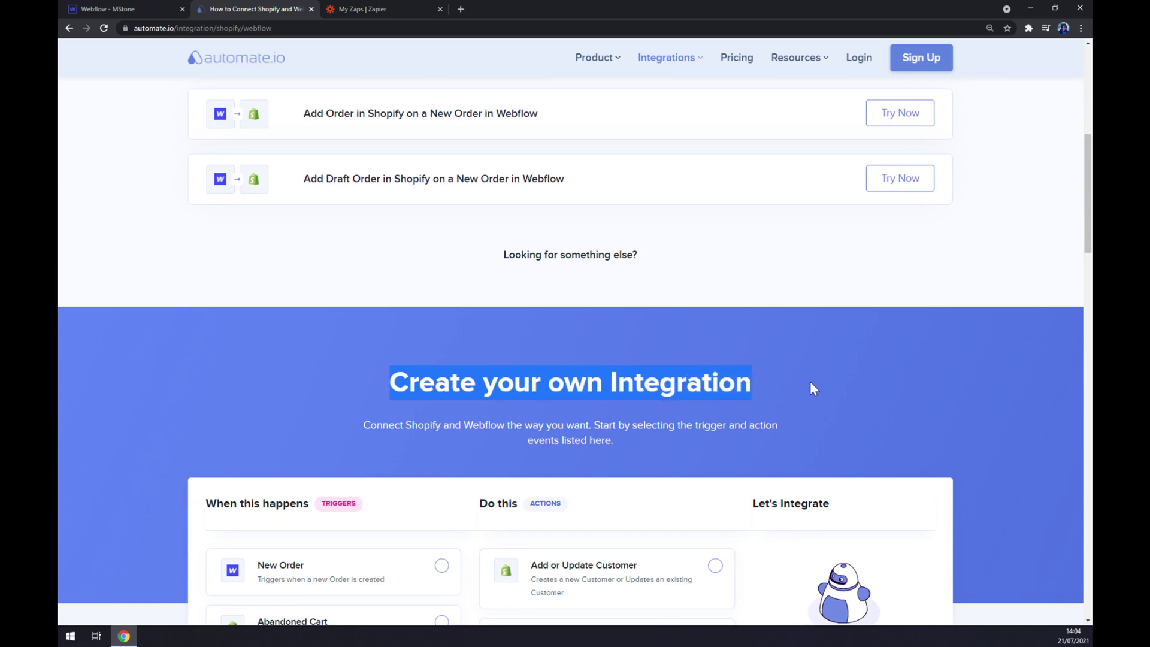
scroll(696, 323, "down", 4)
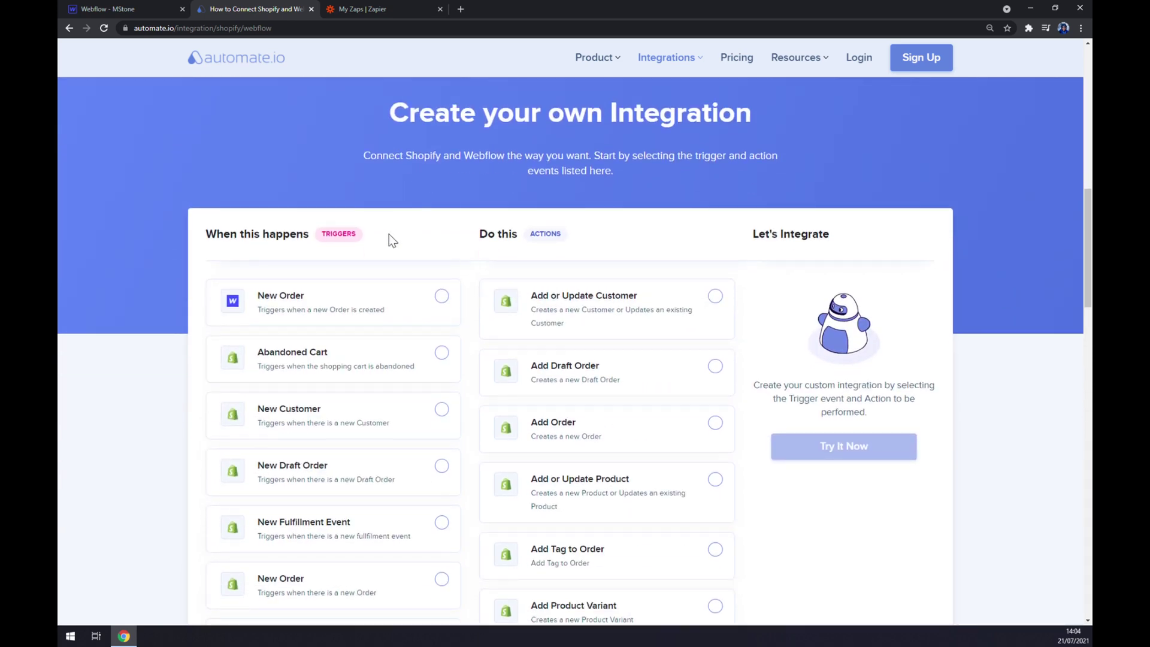
left_click(355, 305)
scroll(580, 251, "down", 10)
scroll(584, 253, "down", 6)
scroll(593, 282, "up", 18)
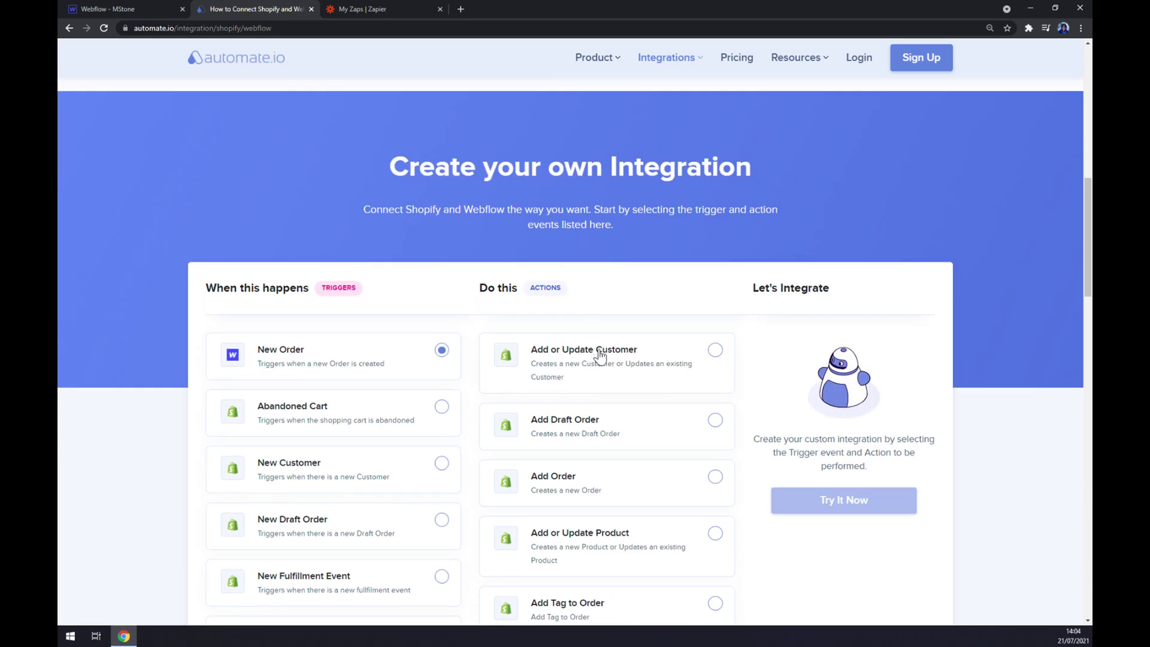
scroll(599, 355, "down", 6)
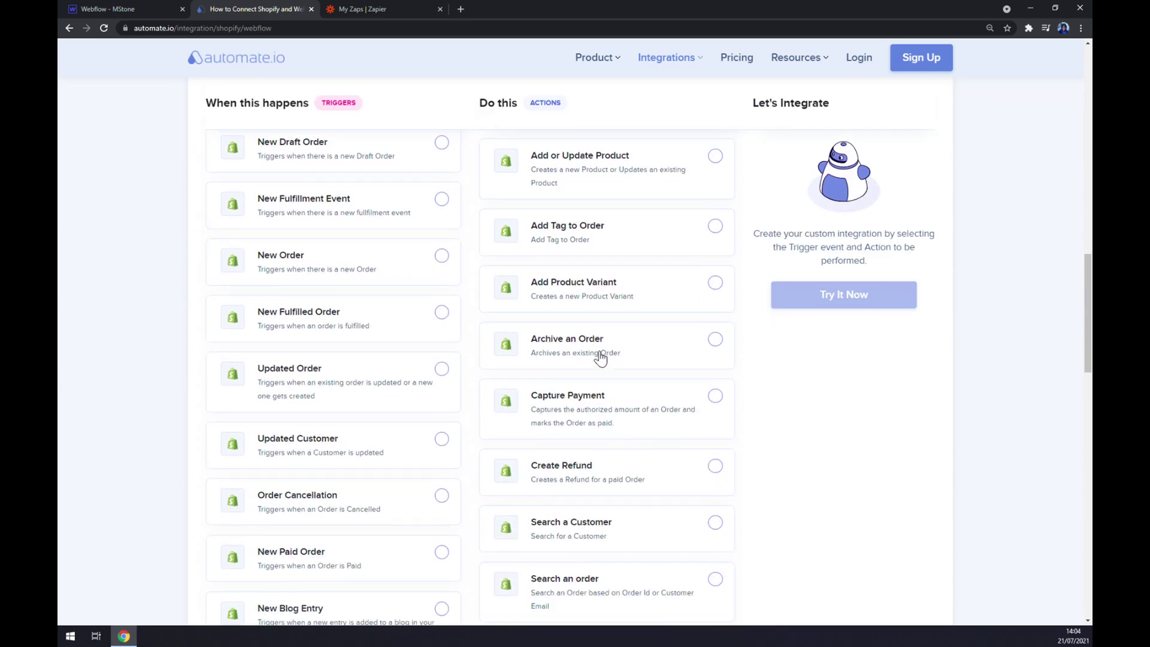
scroll(600, 357, "up", 7)
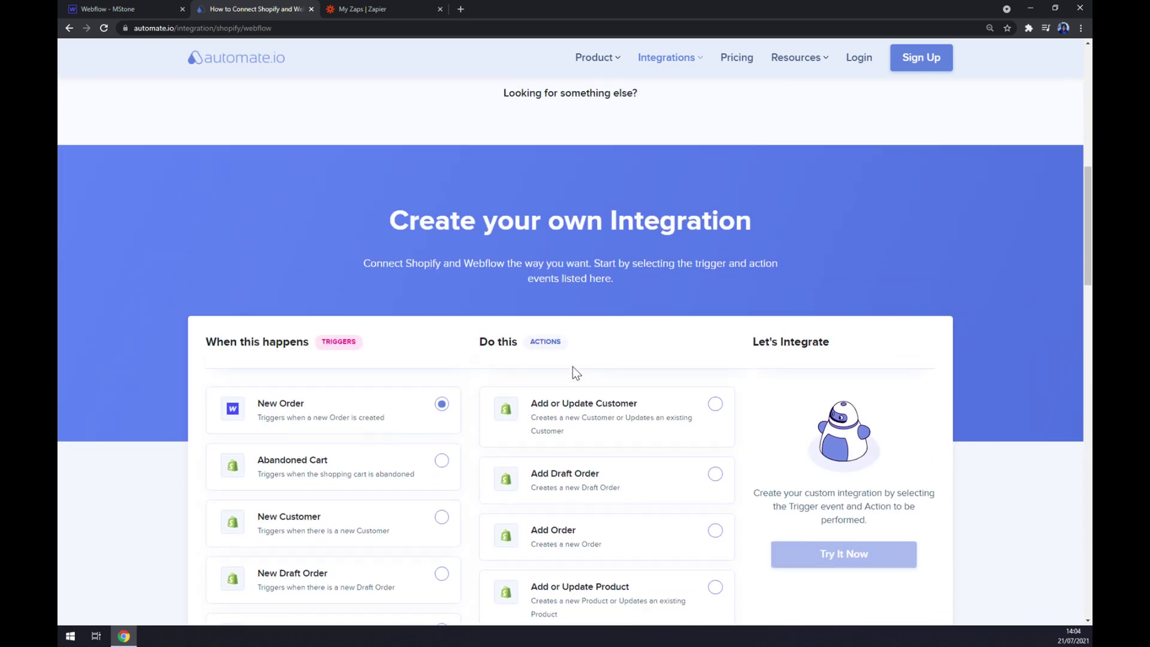
left_click(583, 406)
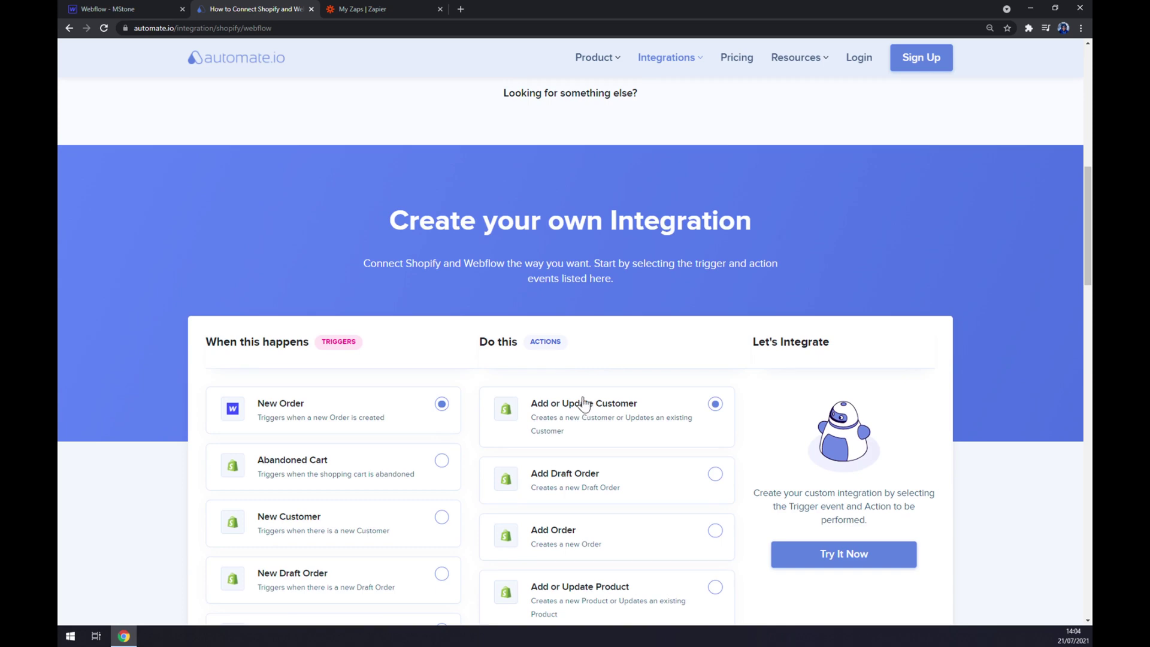
Try the chosen Webflow–Shopify integration, then go to the My Zaps tab in Zapier
left_click(835, 562)
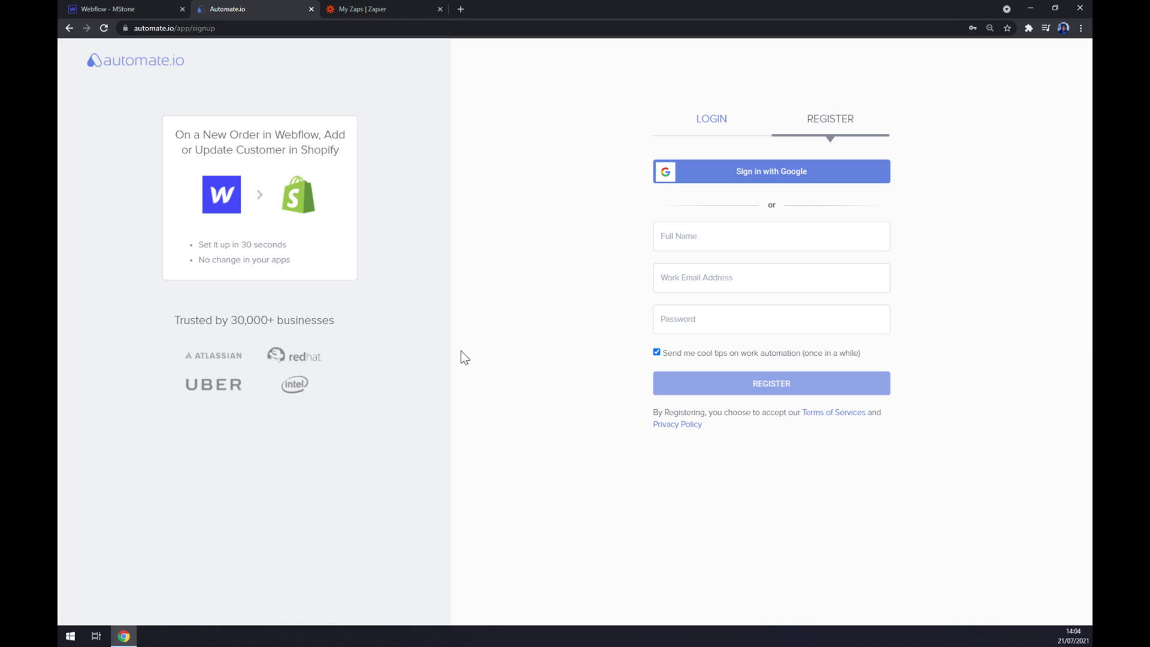
left_click(358, 14)
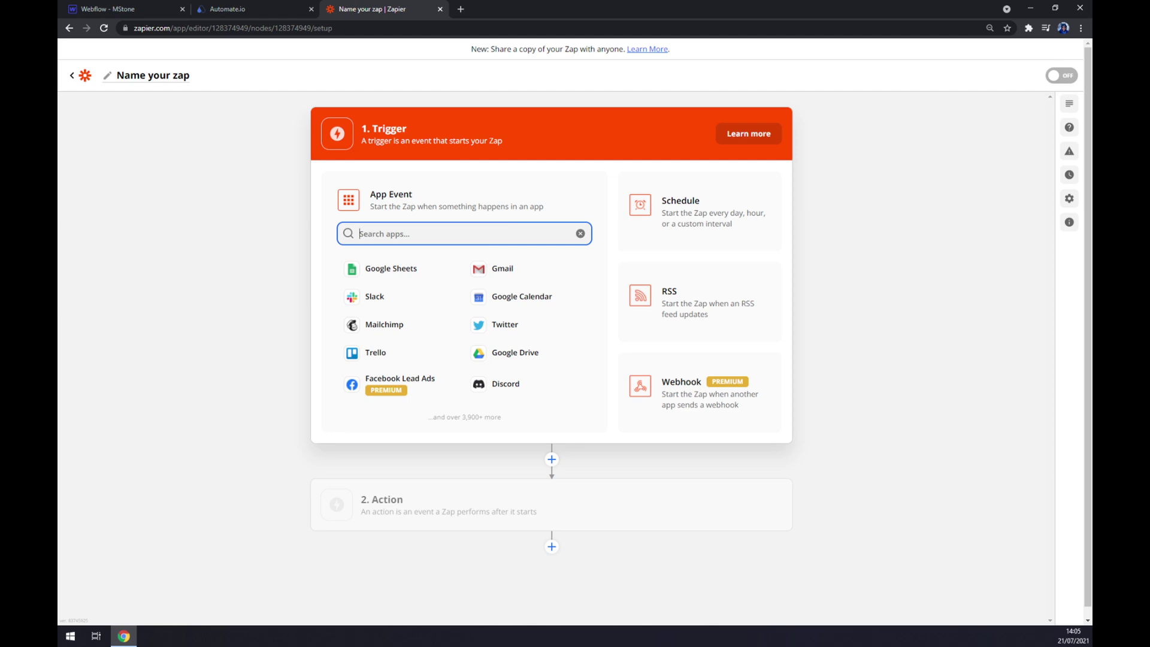
Make Webflow the trigger app with Form Submission as the trigger event
type("web")
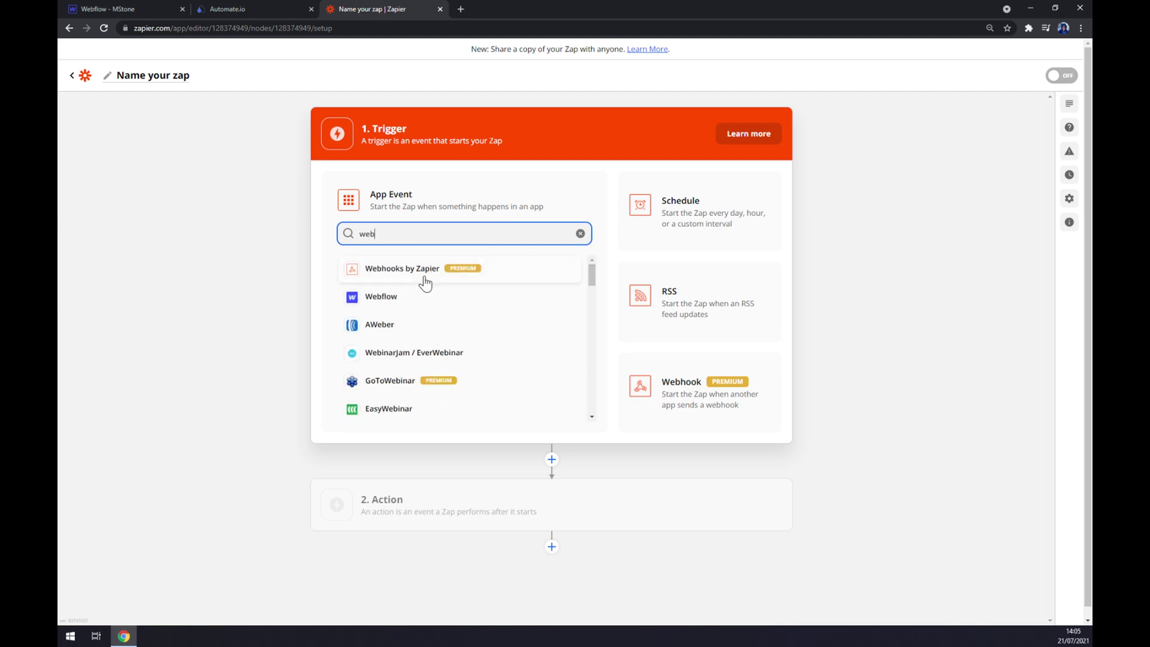
left_click(405, 296)
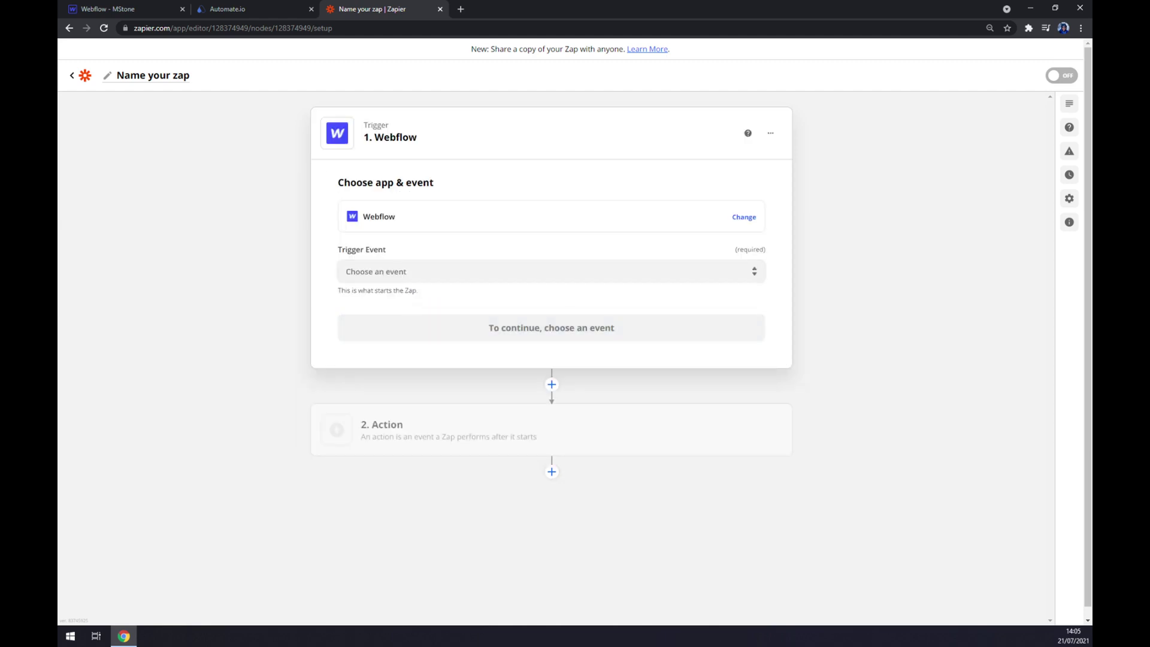
left_click(383, 271)
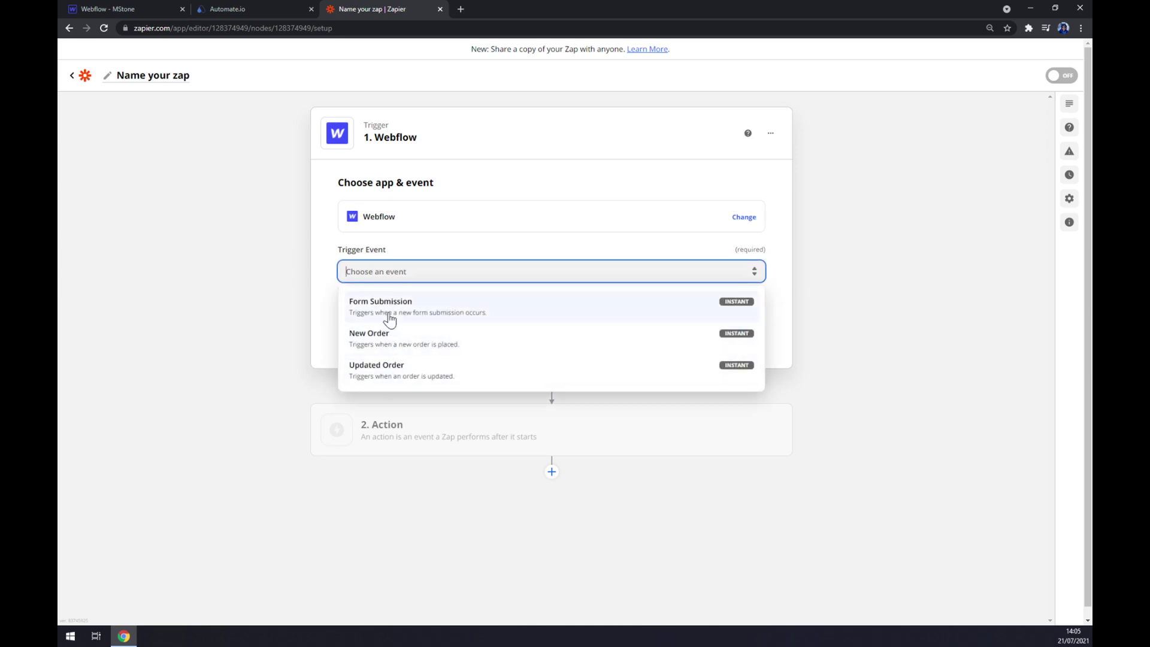
left_click(392, 304)
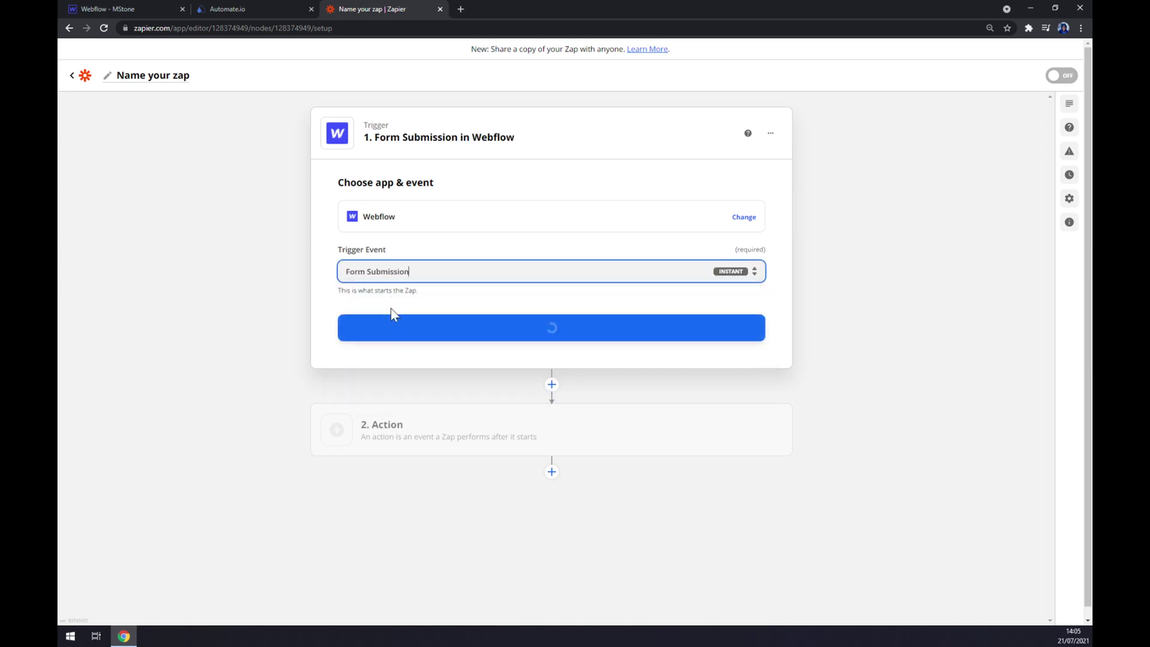
left_click(423, 329)
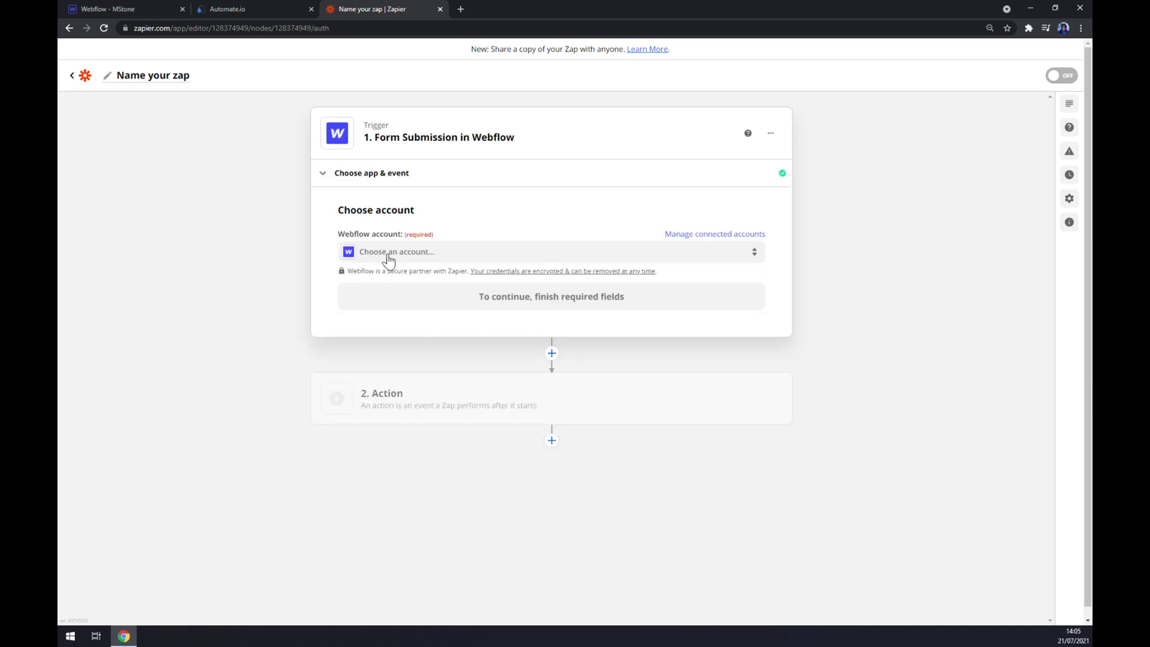
Connect the Webflow account and select the MStone site to watch
left_click(388, 256)
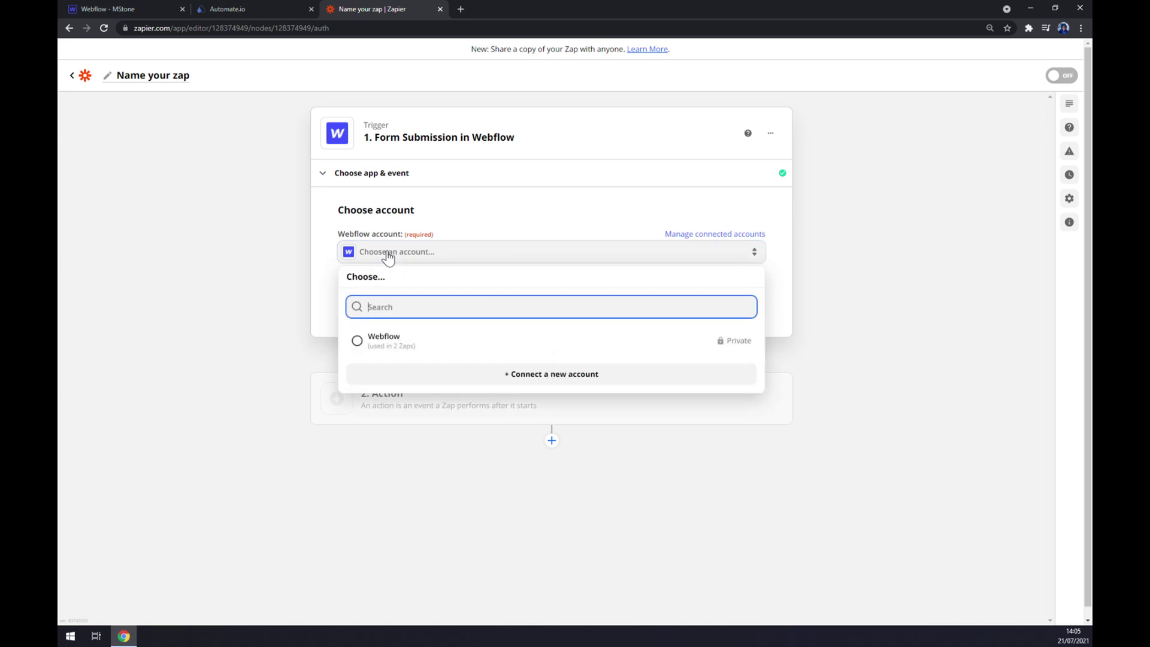
left_click(396, 354)
left_click(426, 303)
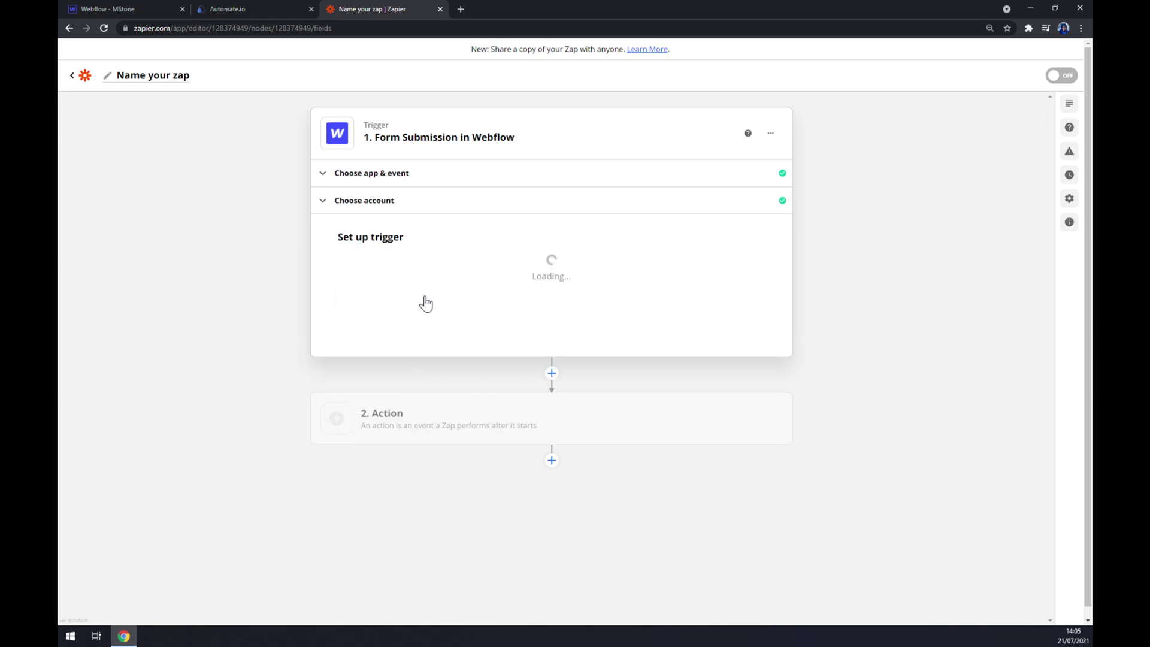
left_click(395, 278)
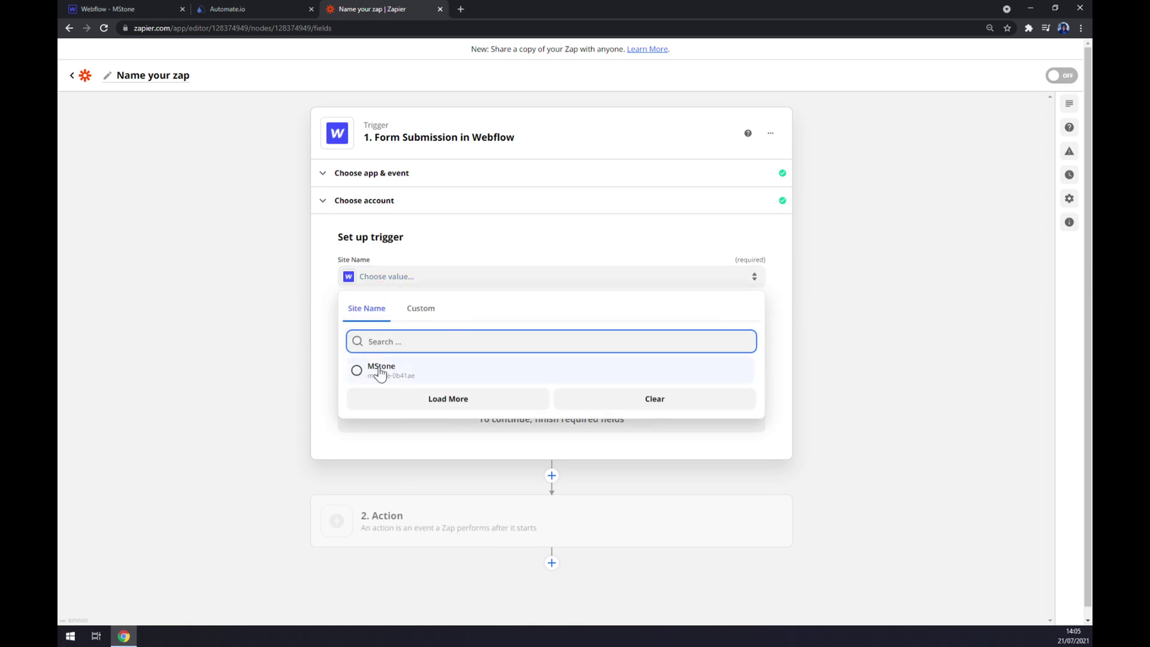
left_click(396, 375)
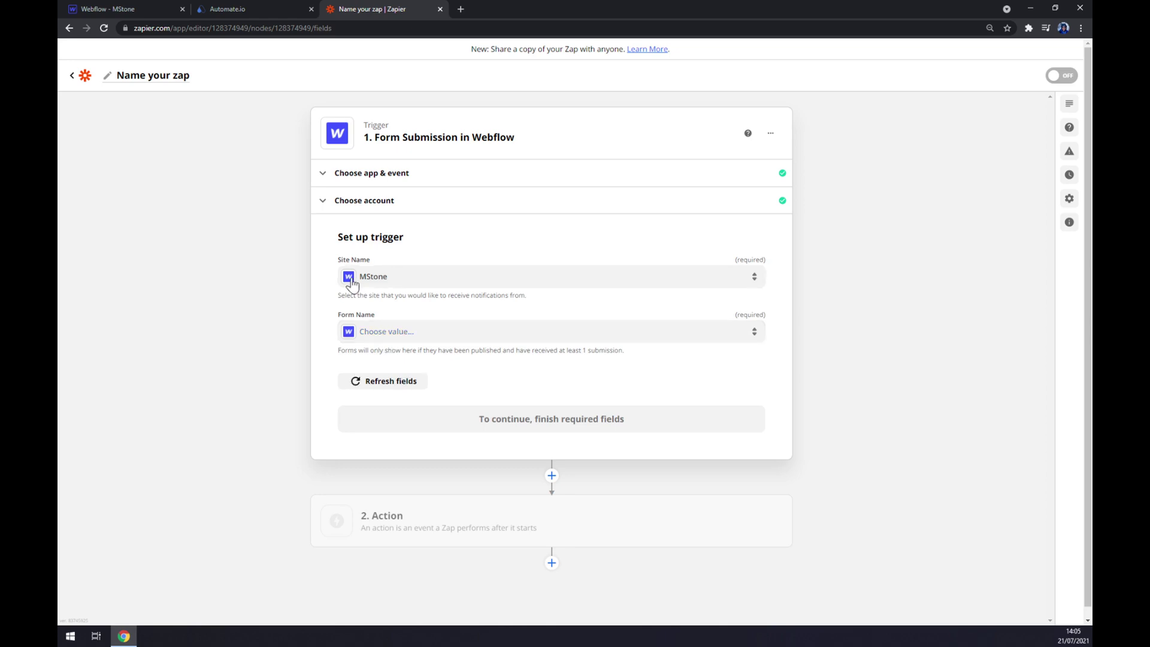
Check the site's Form Name list, which stays empty, and move on to the Action step
left_click(380, 333)
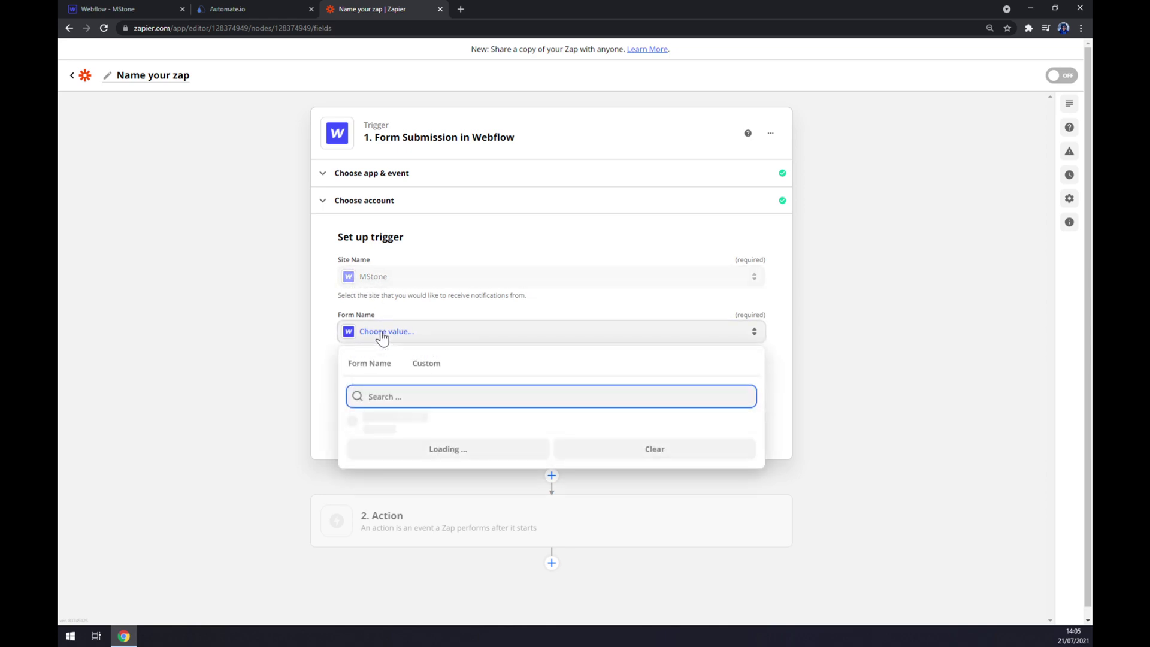
left_click(291, 332)
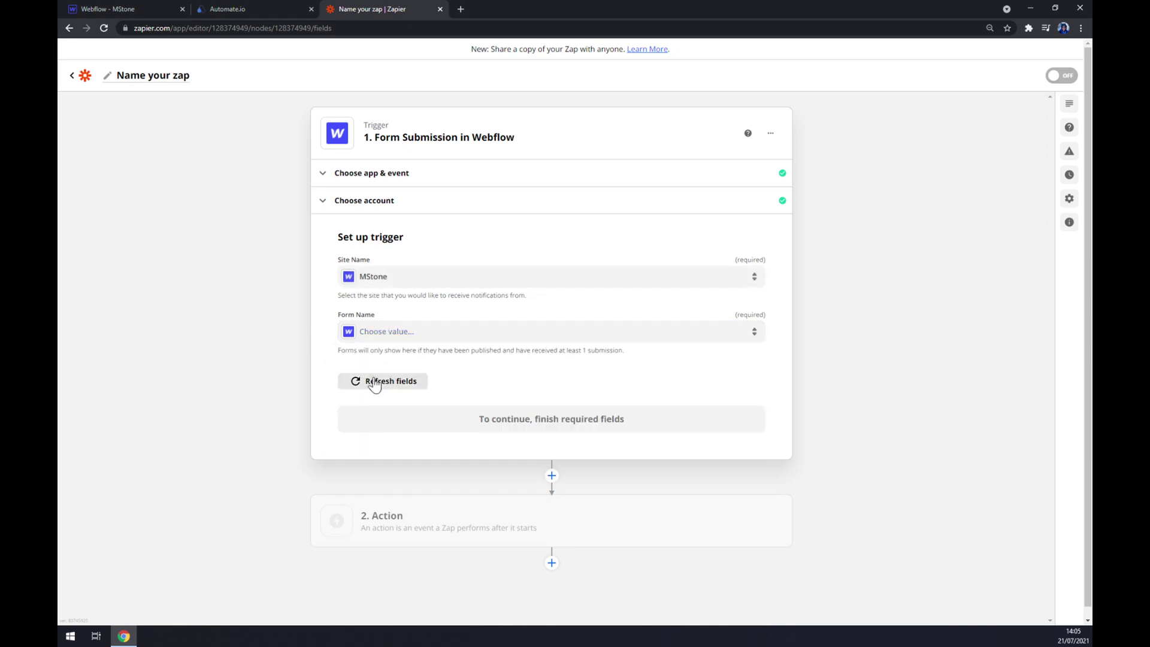
left_click(374, 335)
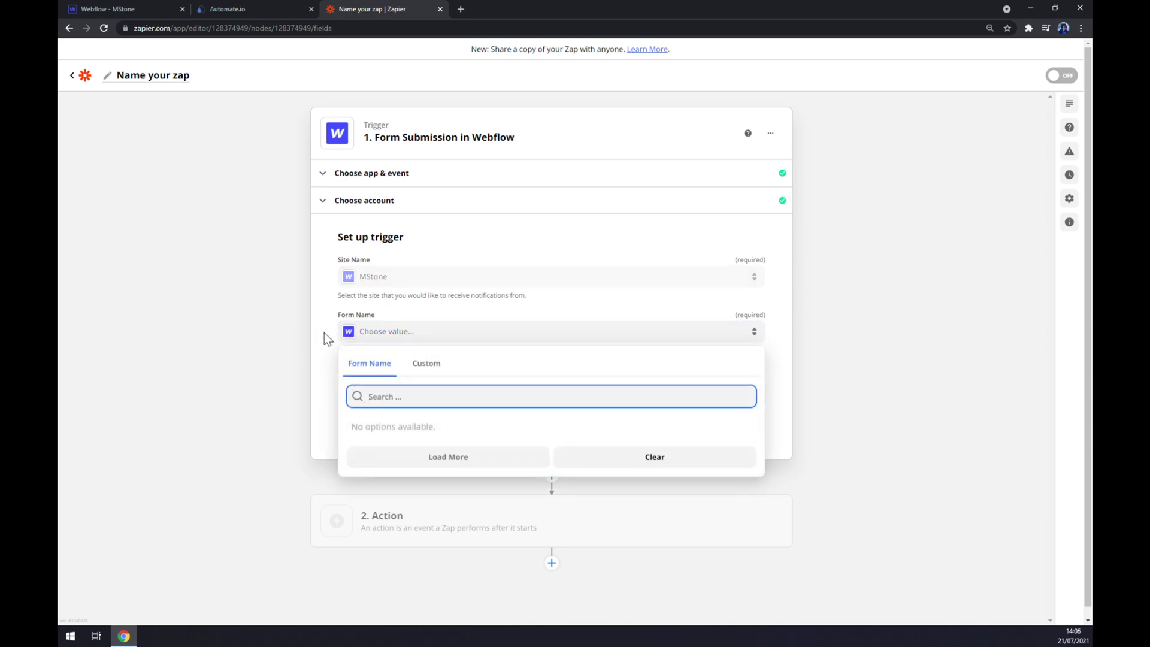
left_click(426, 363)
left_click(367, 365)
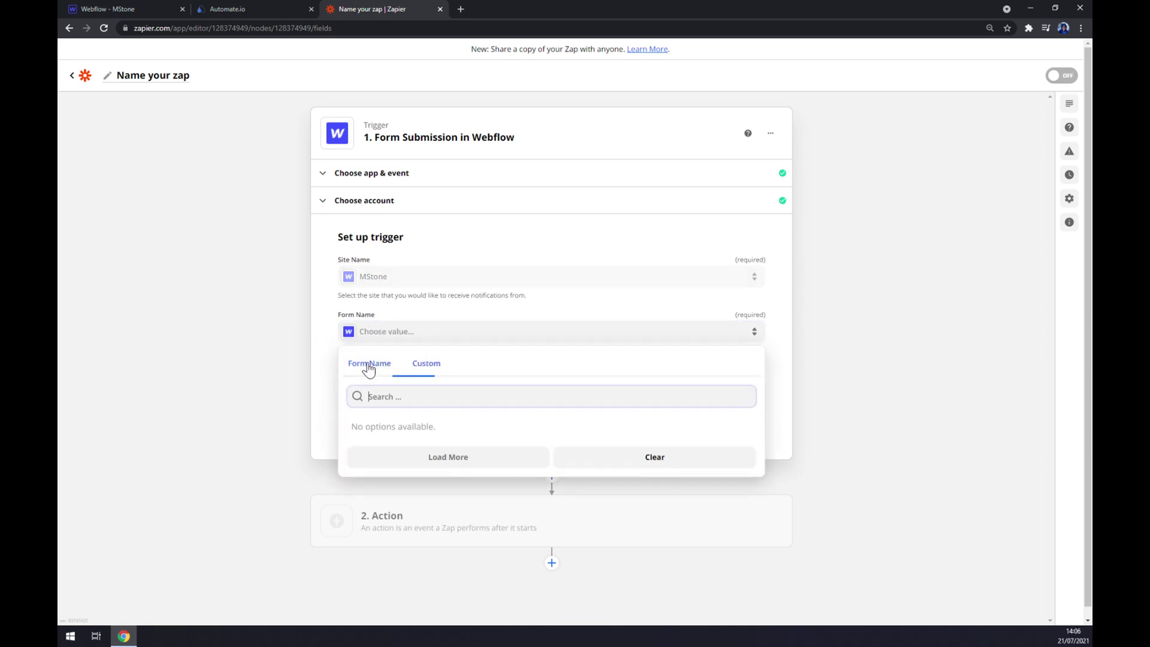
left_click(290, 344)
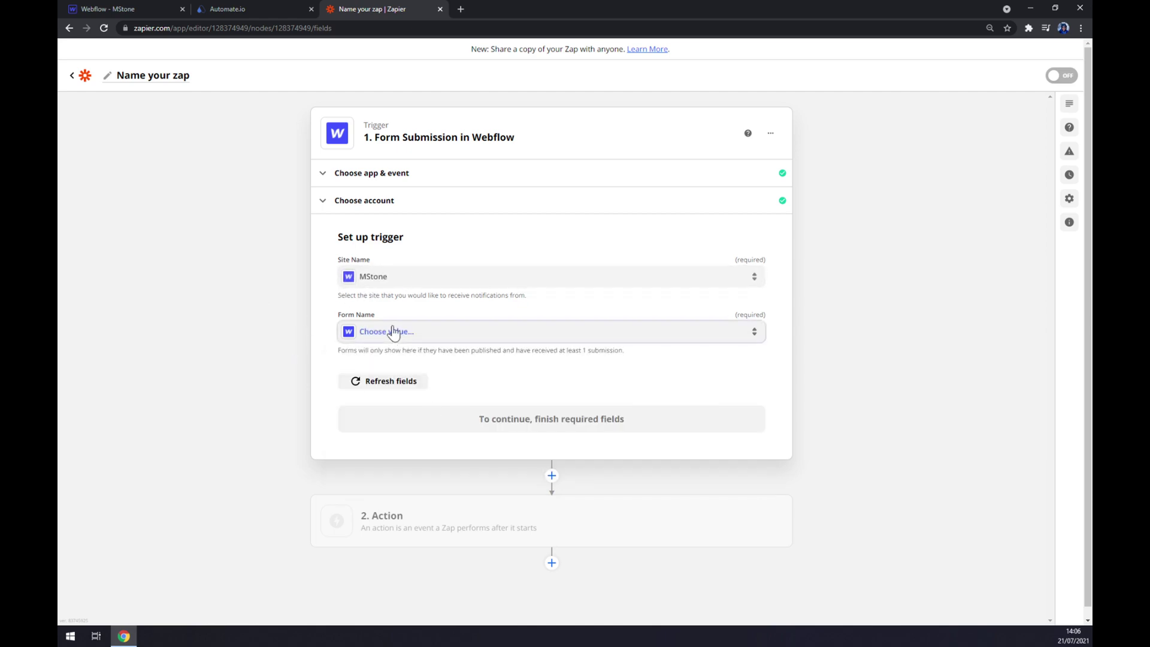
left_click(395, 332)
left_click(305, 328)
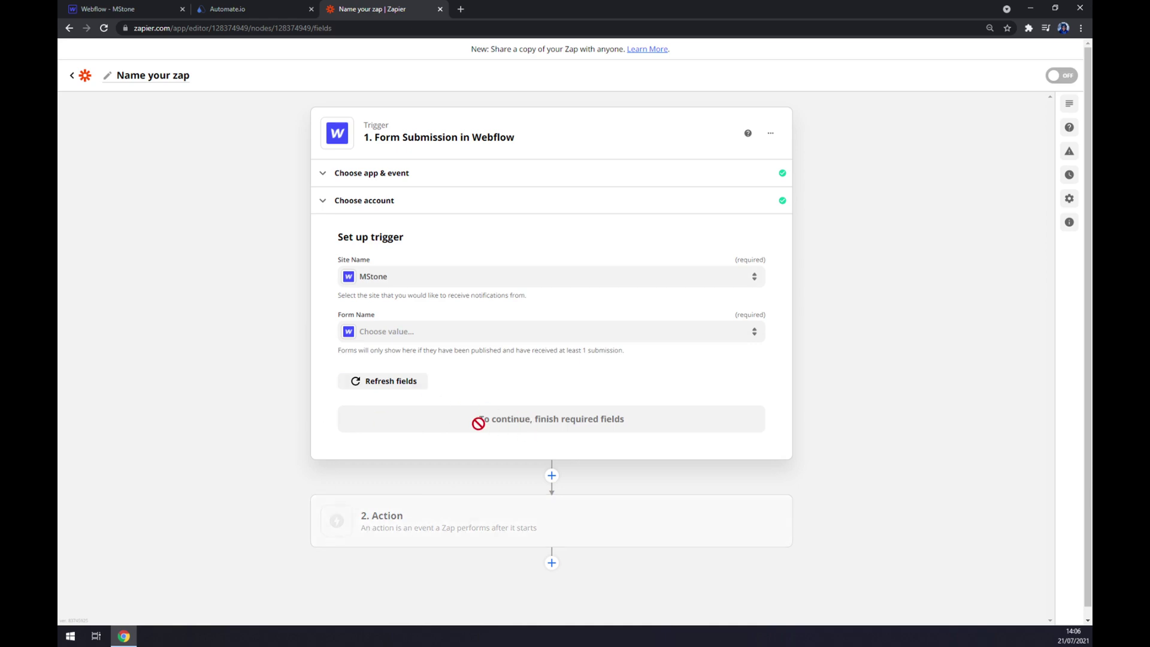
left_click(408, 529)
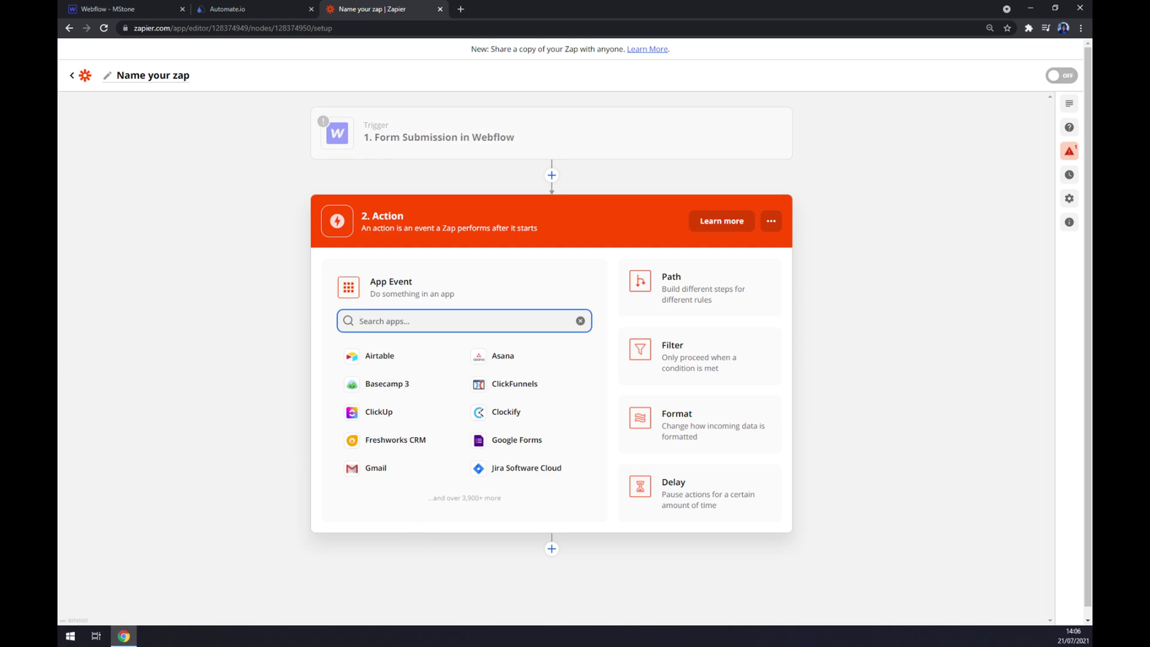
Choose Shopify as the action app with Create Product as the action event
type("shopi")
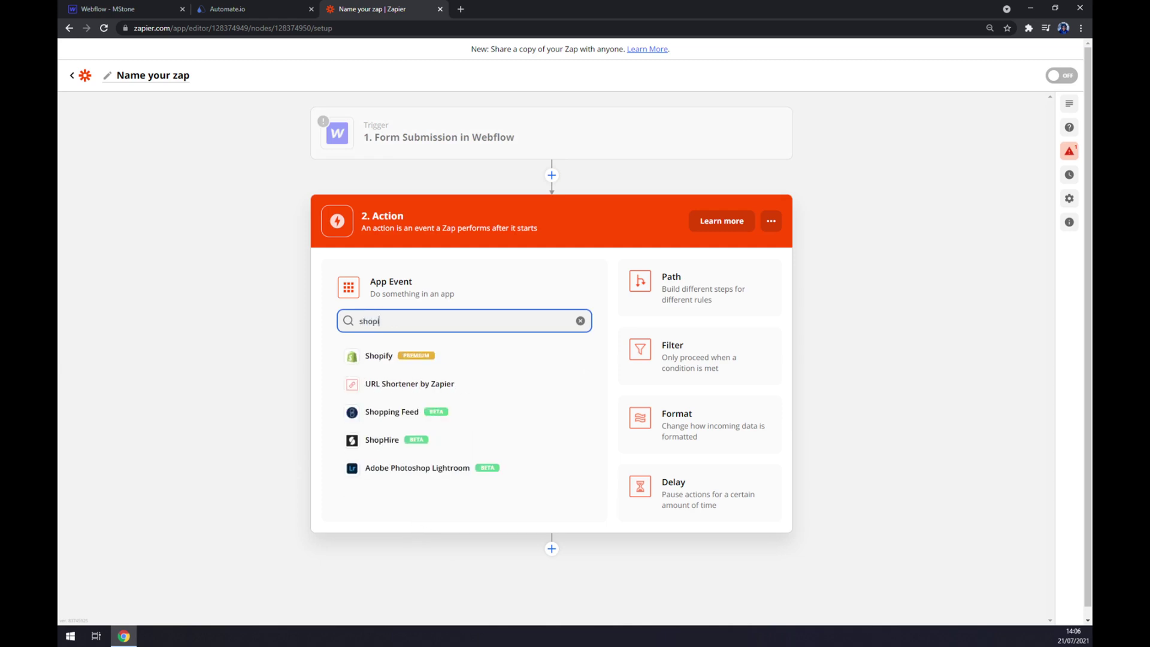
left_click(378, 355)
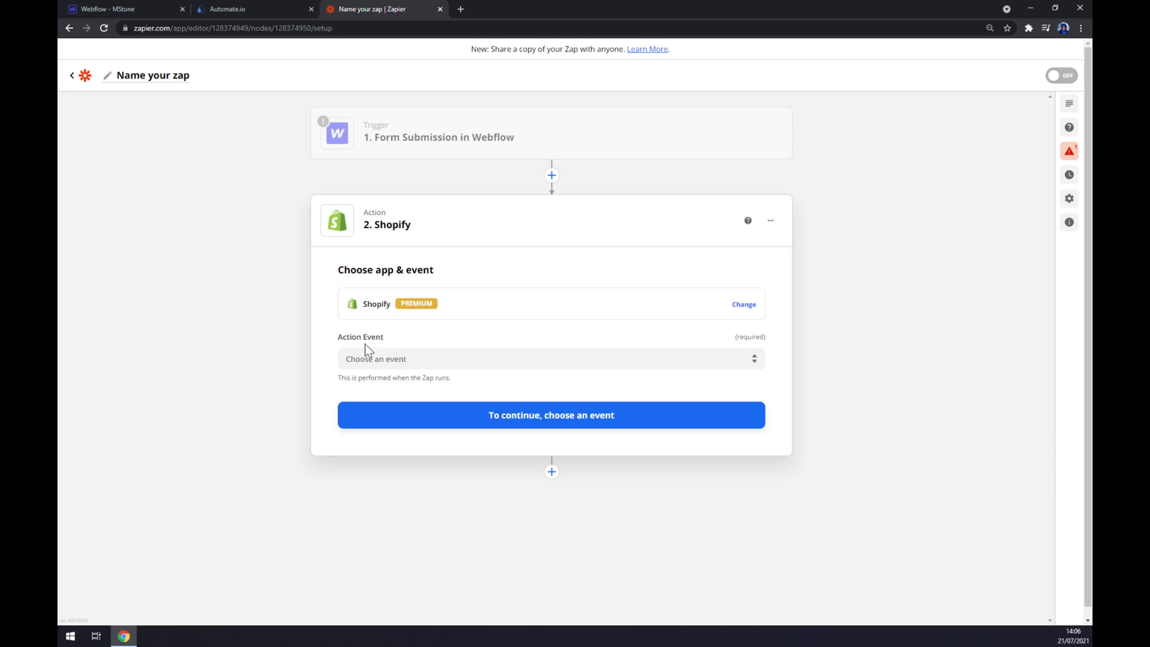
left_click(367, 357)
scroll(398, 404, "down", 4)
scroll(397, 404, "up", 4)
left_click(399, 416)
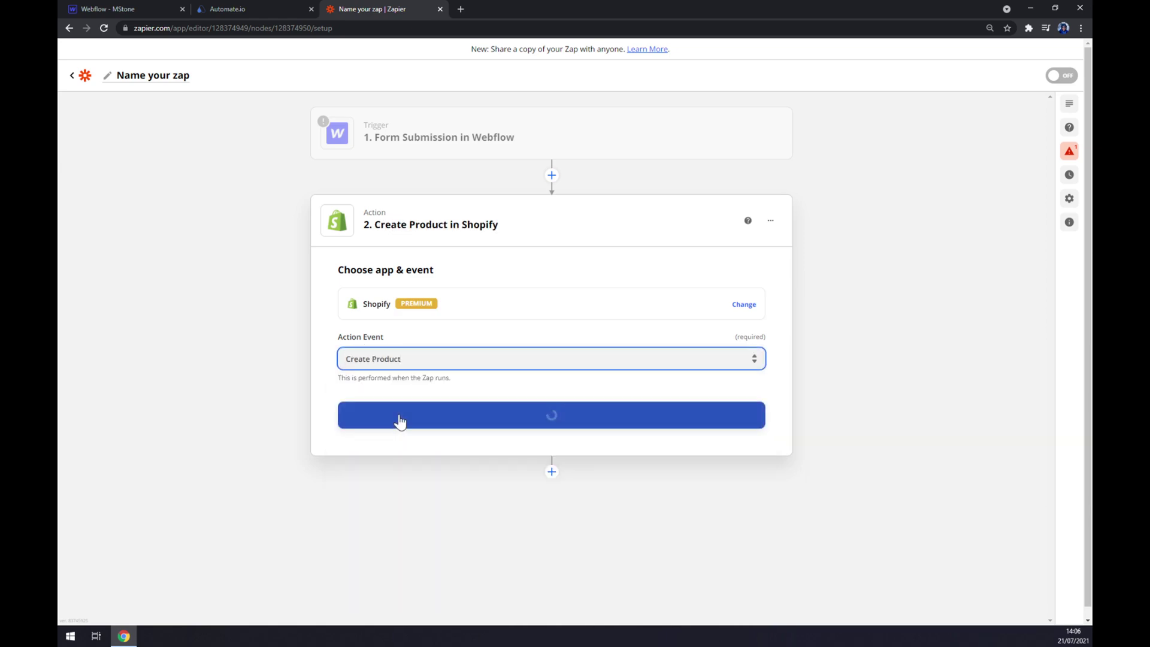
left_click(399, 417)
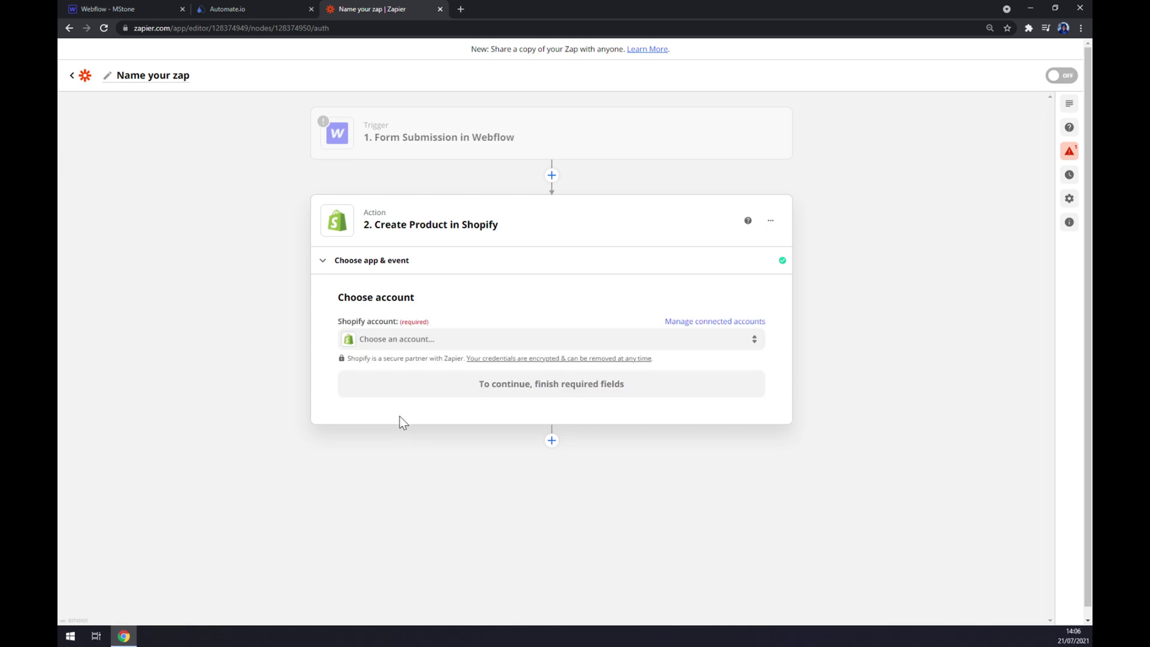